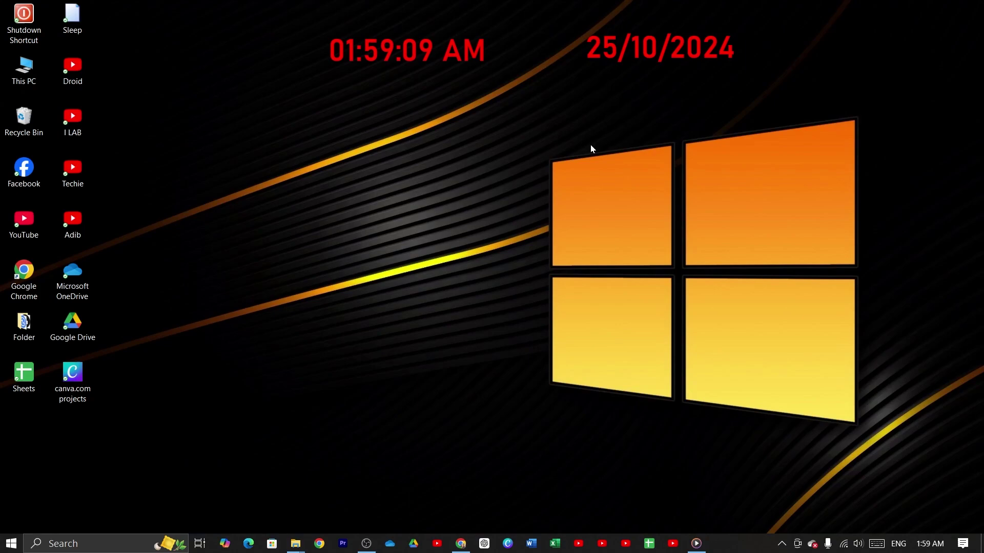
- Launch Excel from the taskbar to reach its start screen
left_click(554, 543)
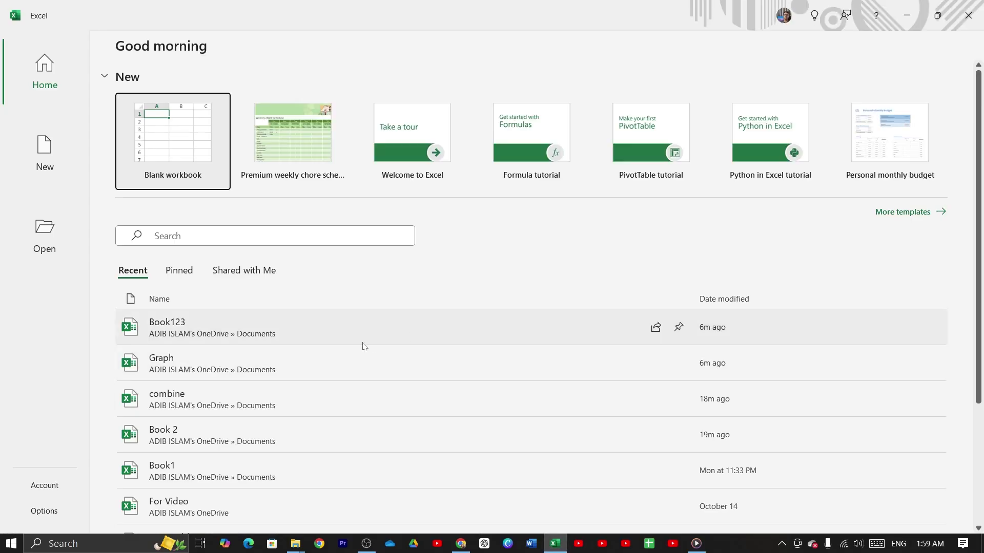
- Open the Book123 workbook and insert an empty 2-D Clustered Column chart
left_click(356, 330)
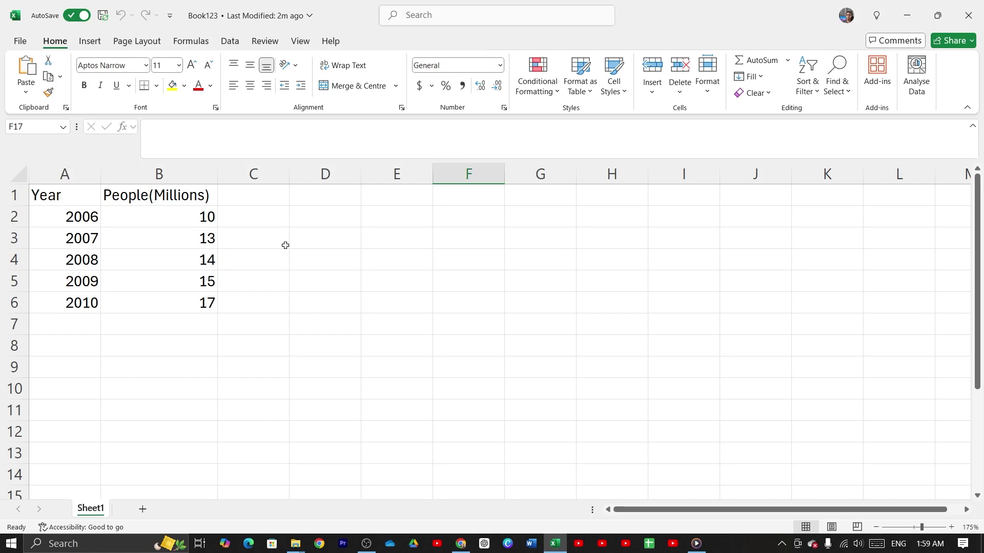
left_click(91, 41)
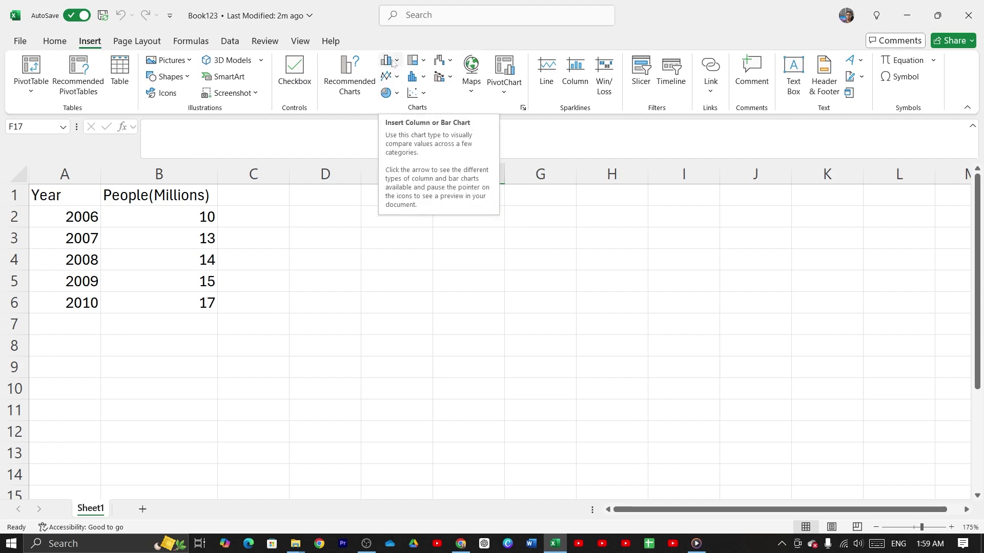
left_click(387, 60)
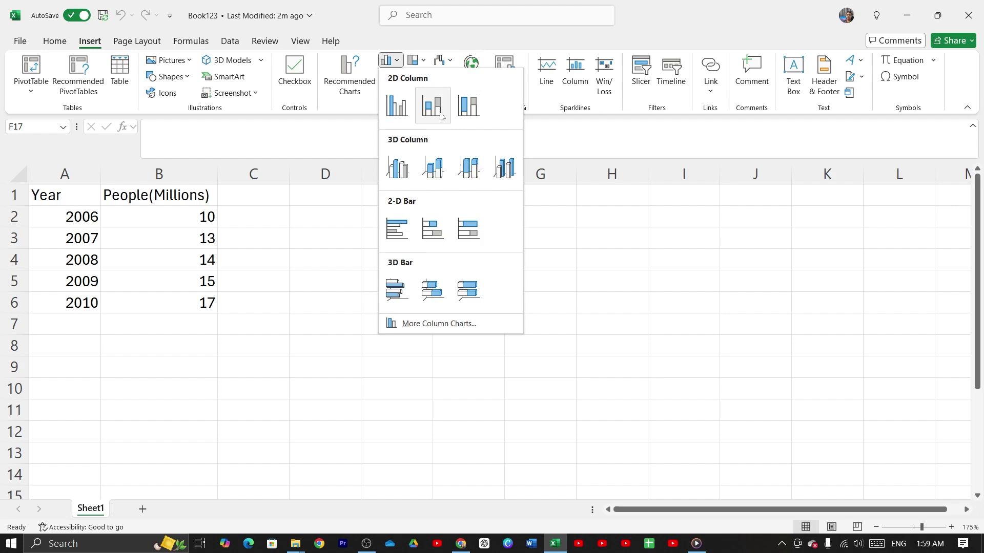
left_click(404, 105)
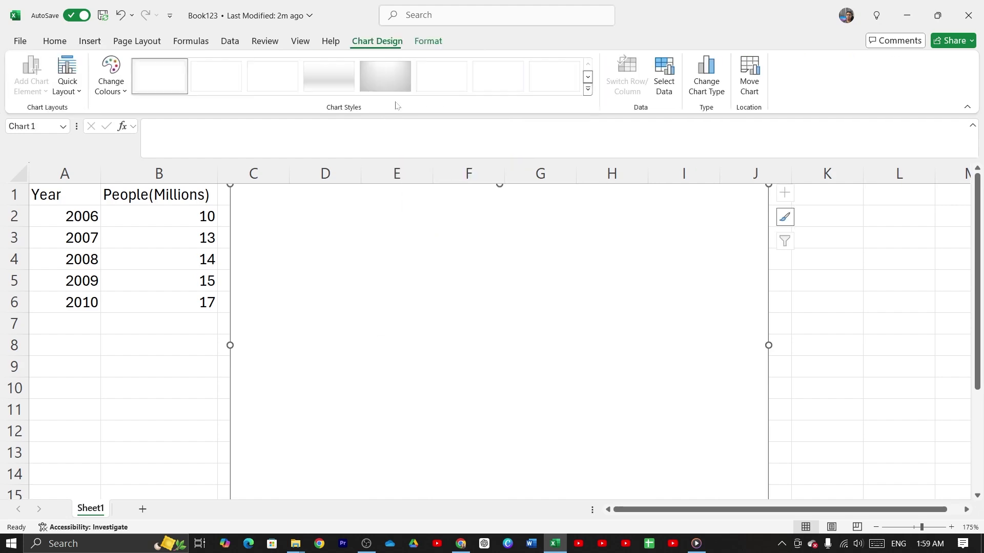
scroll(630, 298, "down", 1, "ctrl")
scroll(629, 298, "down", 2, "ctrl")
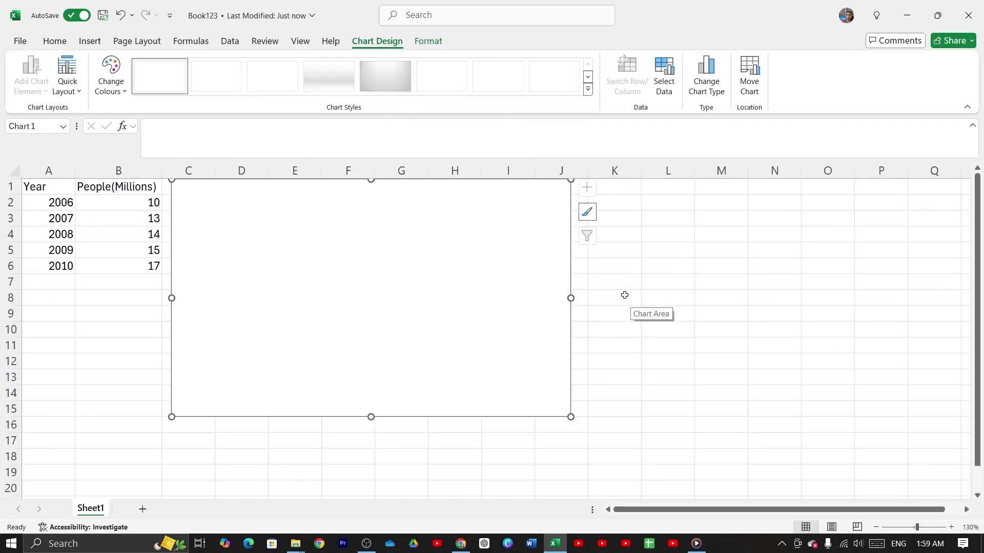
- Add a chart series named from B1 (People(Millions)) with values B2:B6
right_click(375, 244)
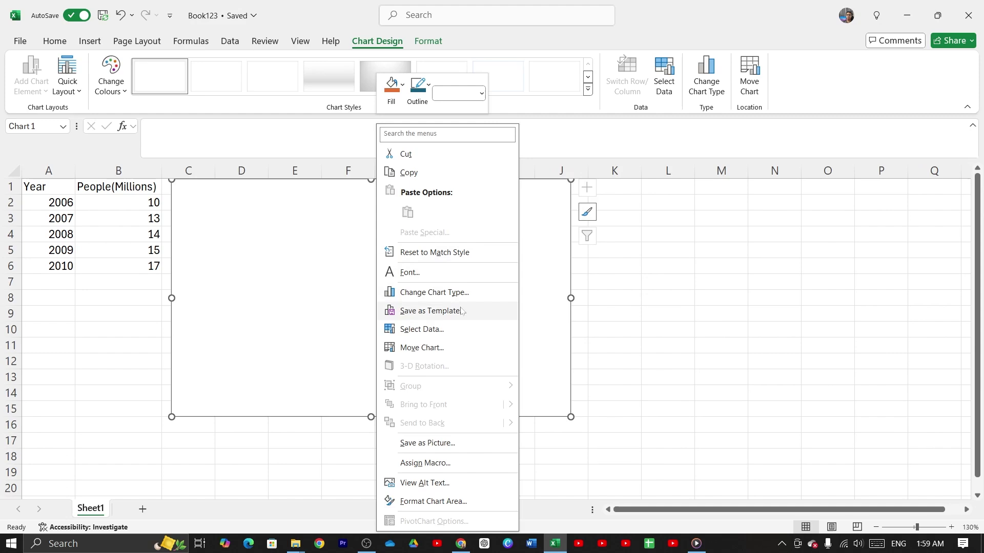
left_click(411, 328)
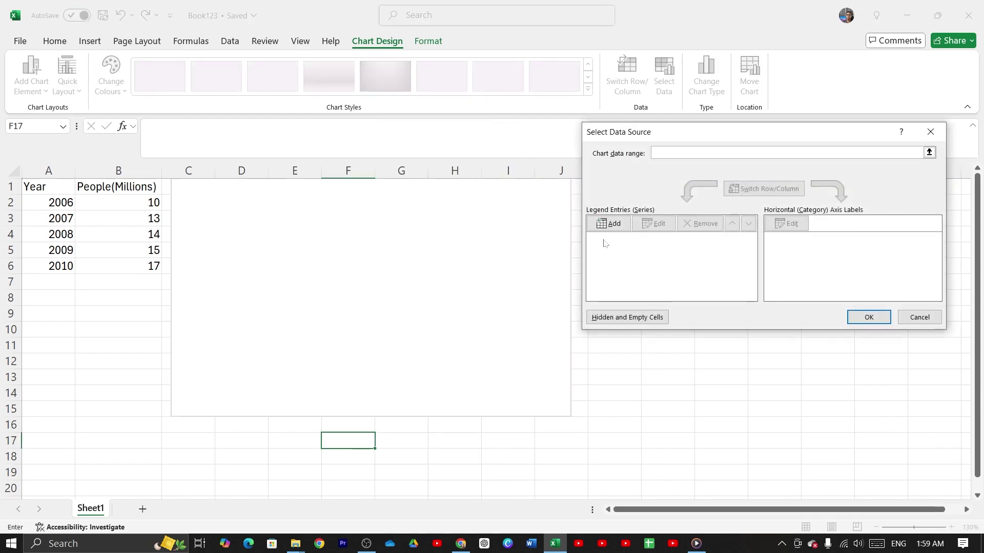
left_click(608, 227)
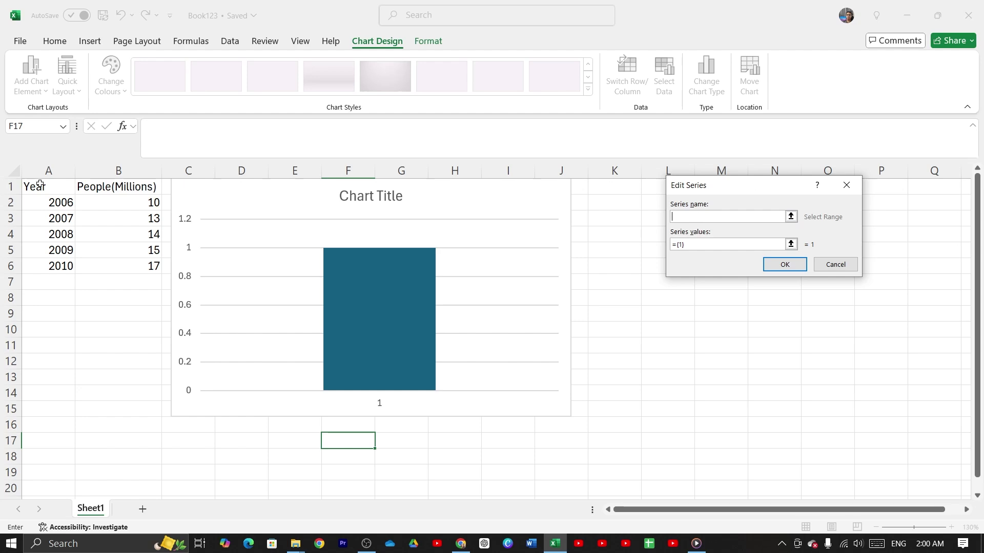
left_click(101, 190)
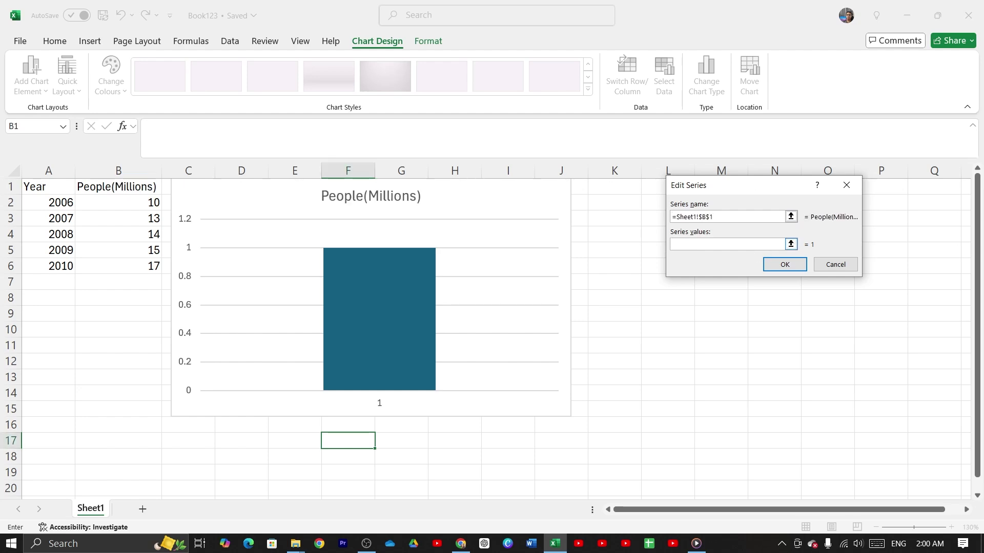
left_click(790, 245)
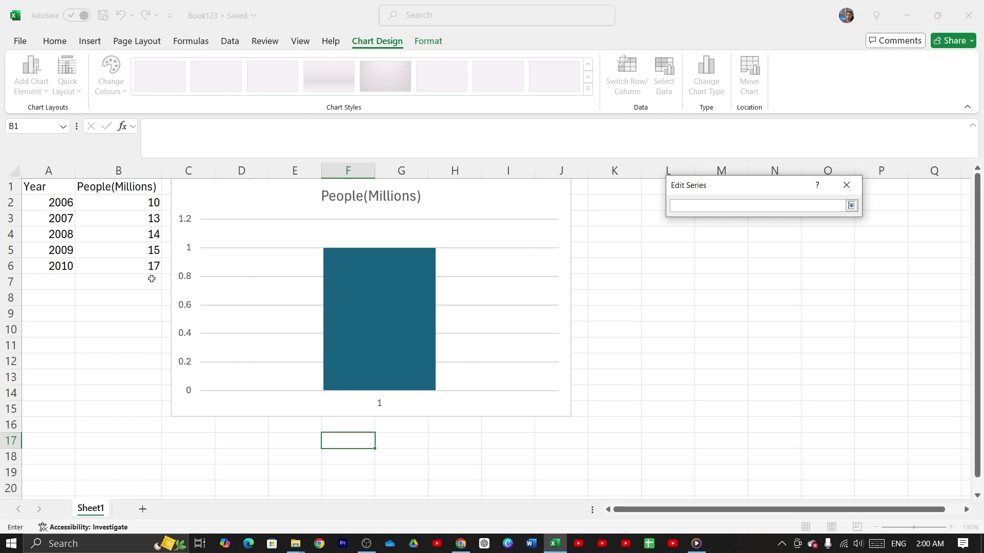
left_click_drag(138, 266, 131, 203)
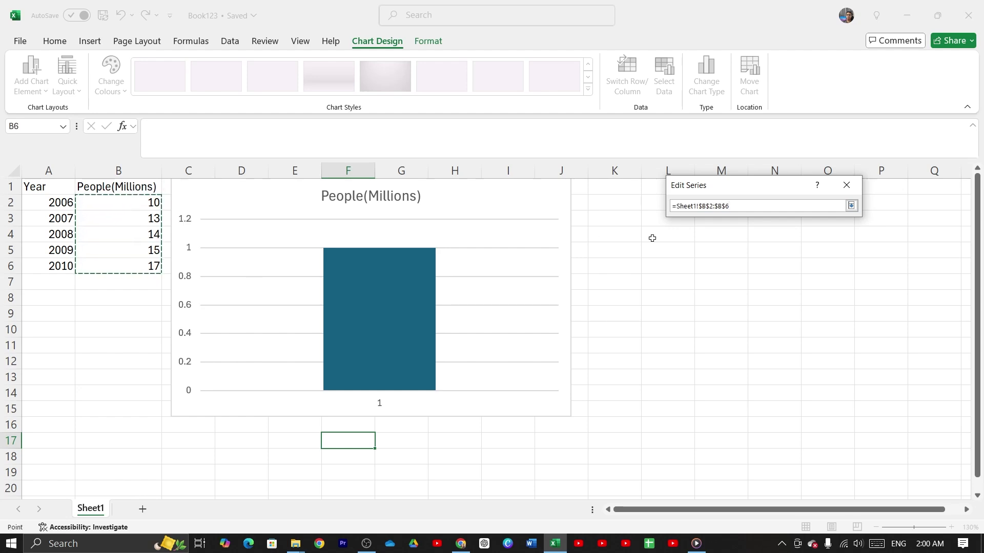
left_click(852, 206)
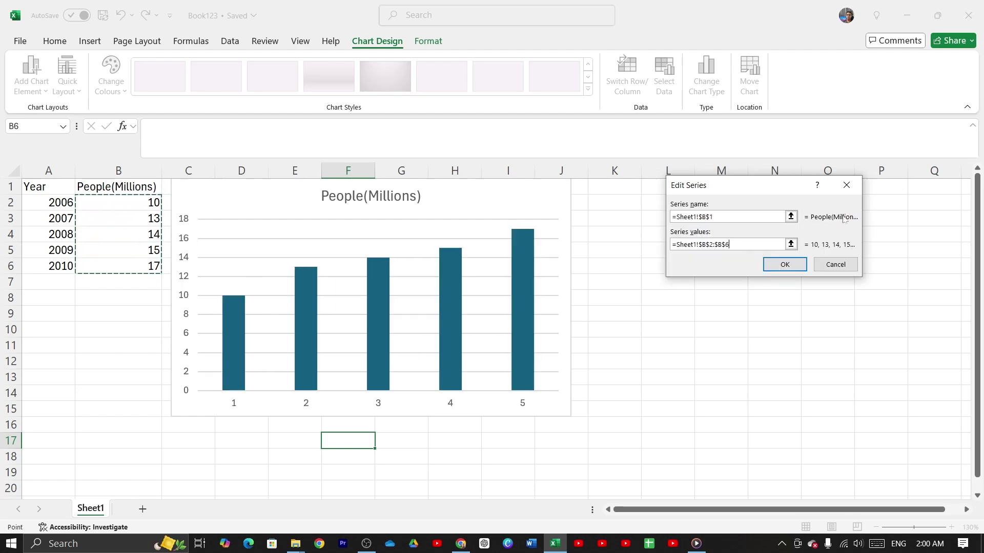
left_click(783, 263)
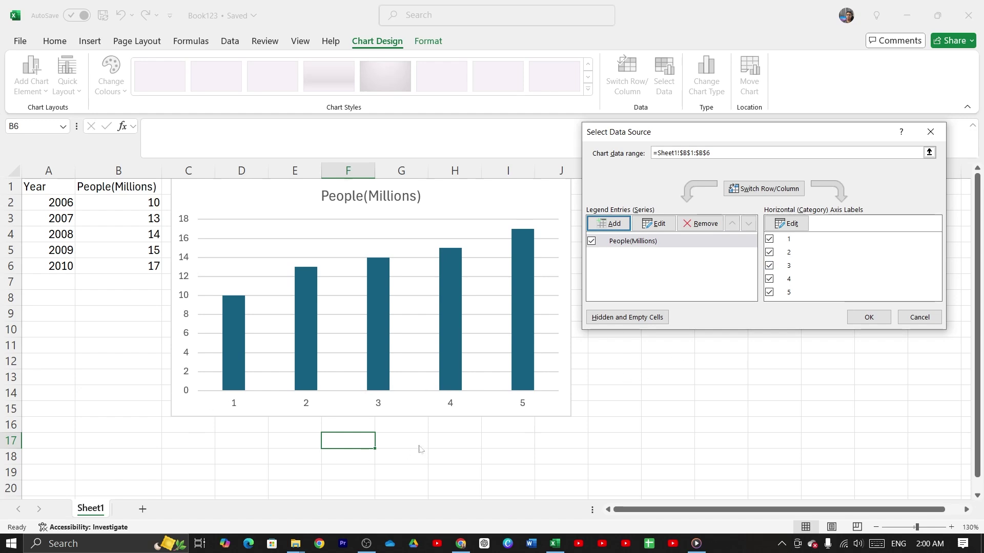
- Set the horizontal axis labels to the years in A2:A6 and confirm the data source
left_click(787, 224)
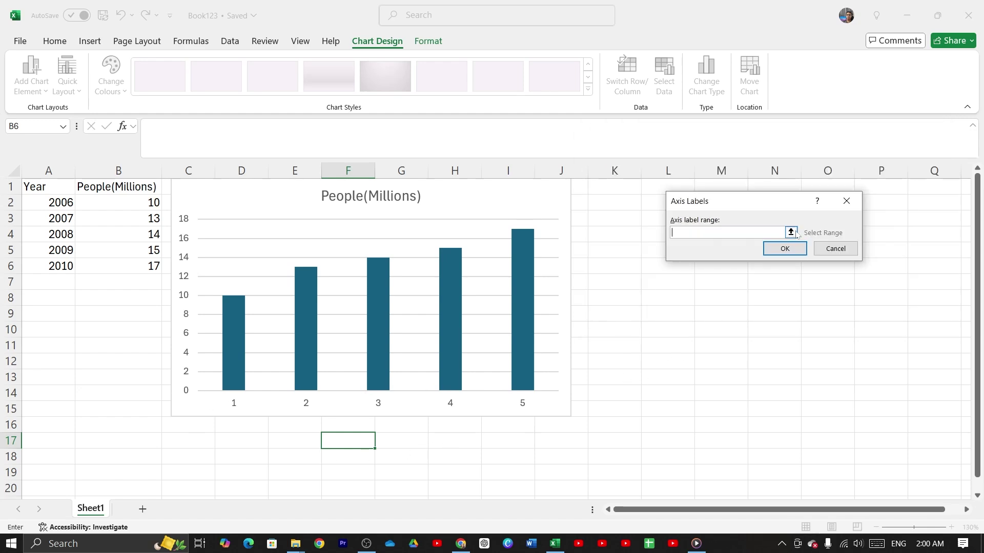
left_click(792, 233)
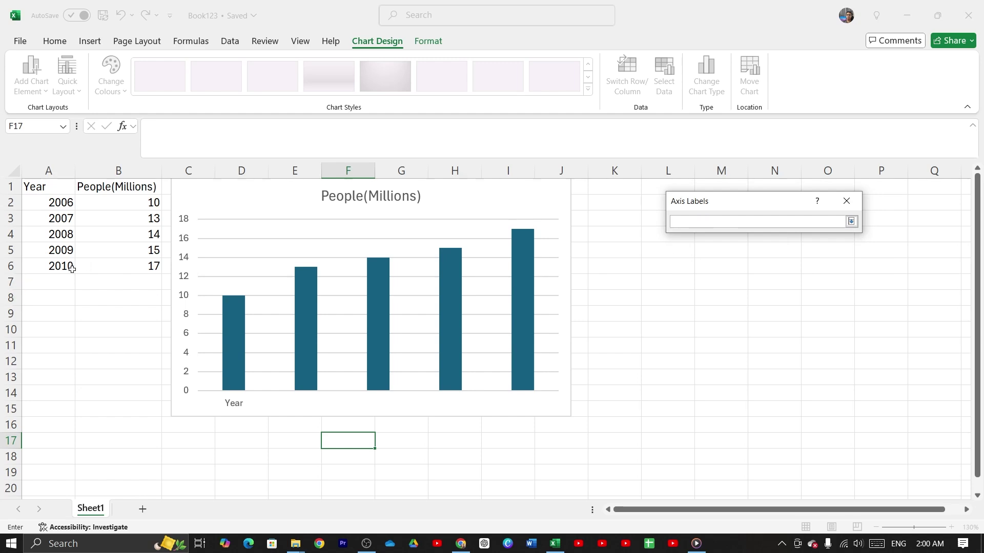
left_click(57, 262)
left_click_drag(58, 262, 58, 202)
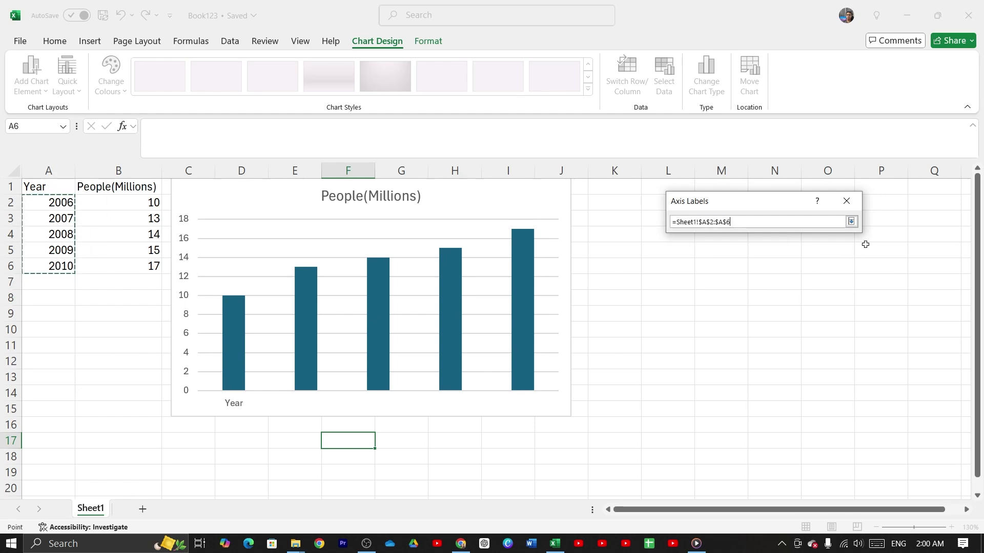
left_click(851, 222)
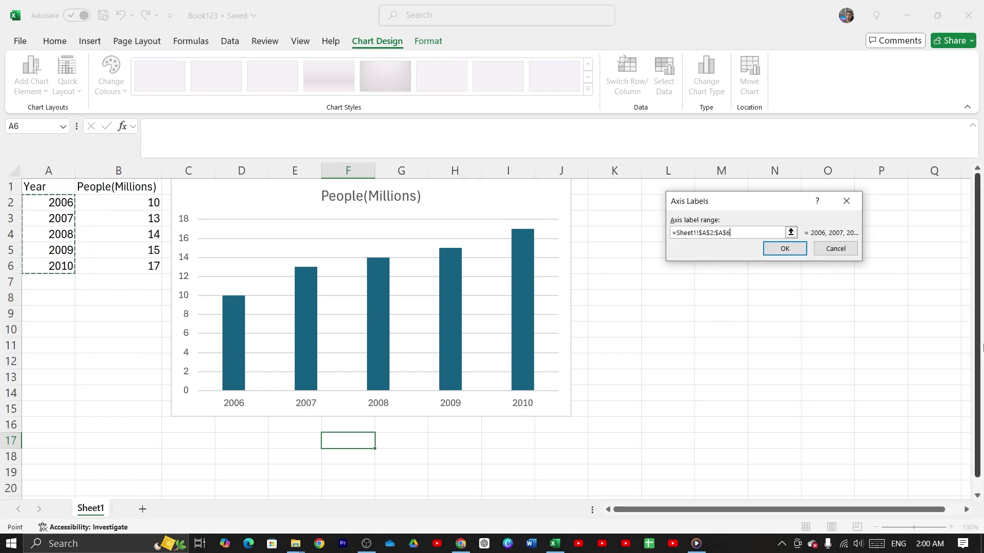
left_click(784, 249)
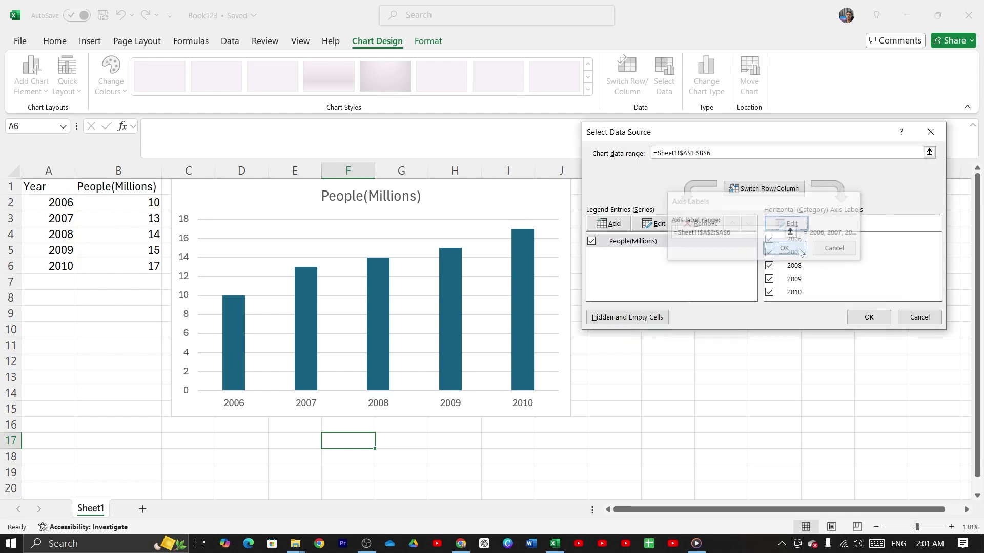
left_click(868, 315)
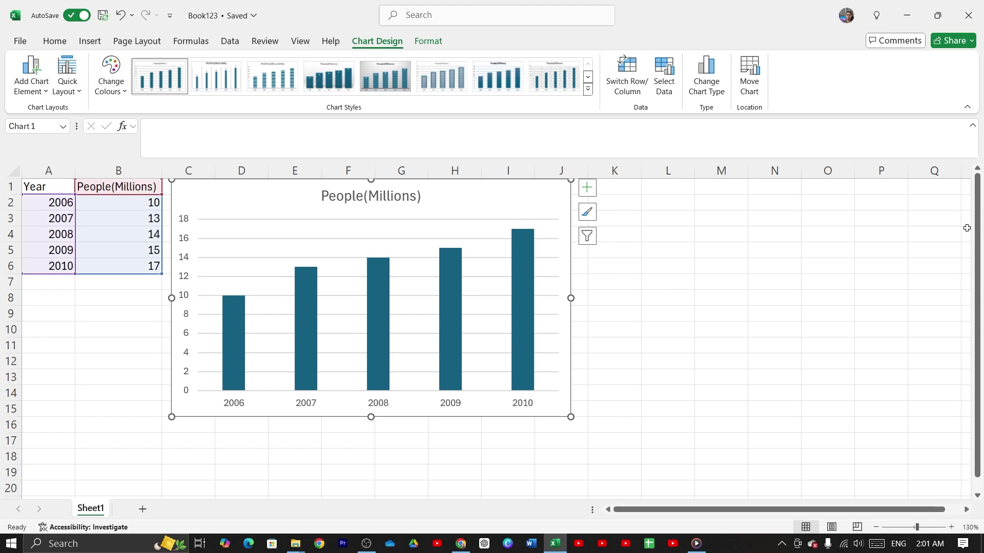
- Apply chart Style 5 with a bold title, gradient bars and data labels, after briefly trying another style
left_click(378, 83)
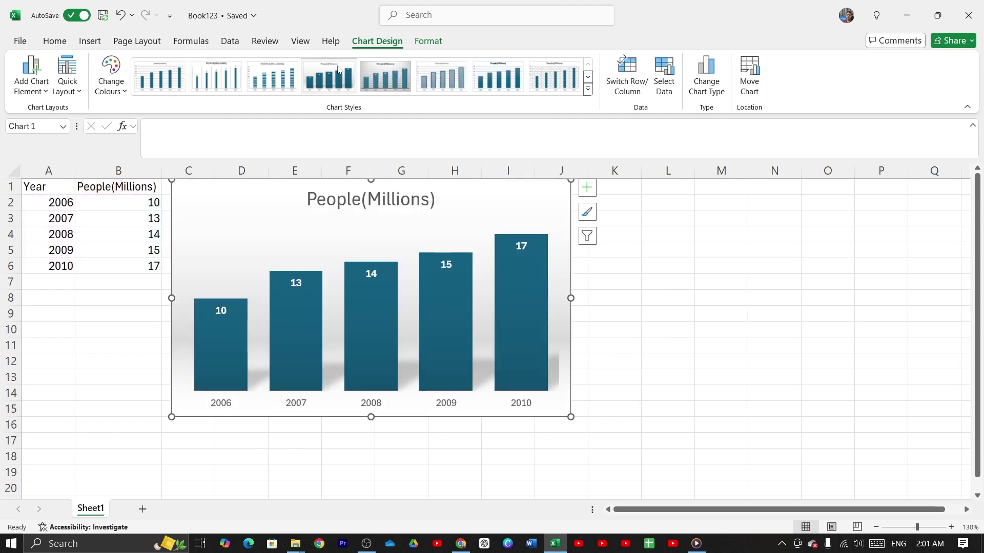
left_click(339, 71)
left_click(385, 78)
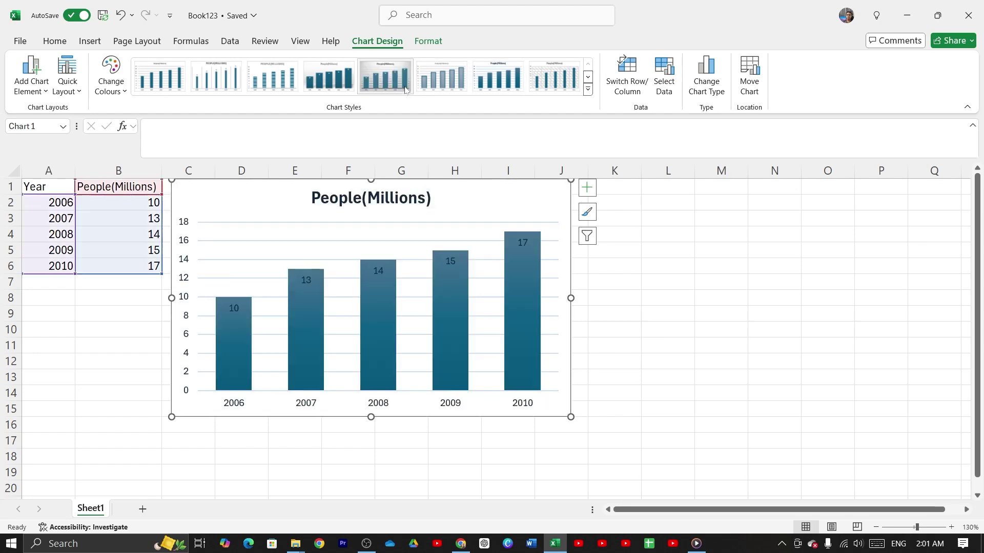